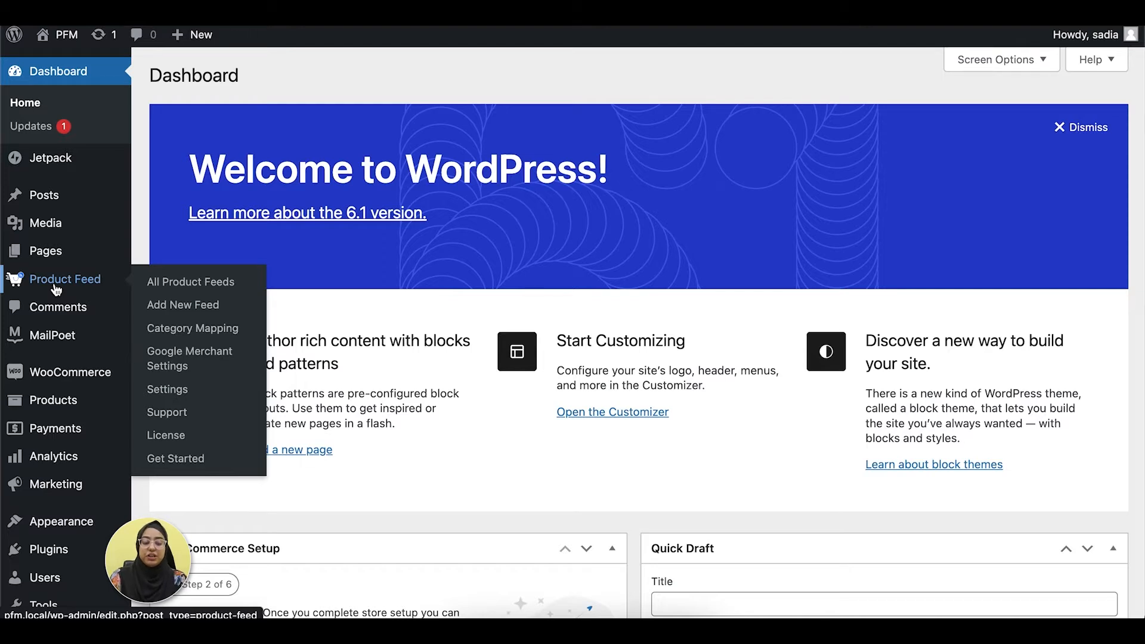
Start a new product feed and title it "Google Merchant Promotion Feed".
left_click(171, 313)
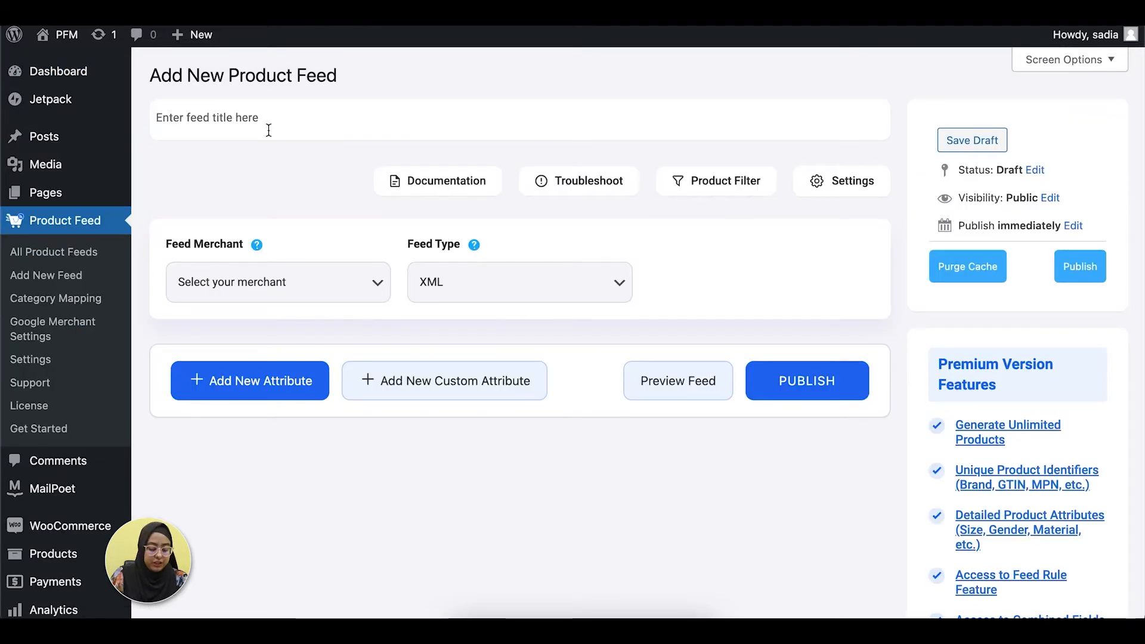
type("Goog")
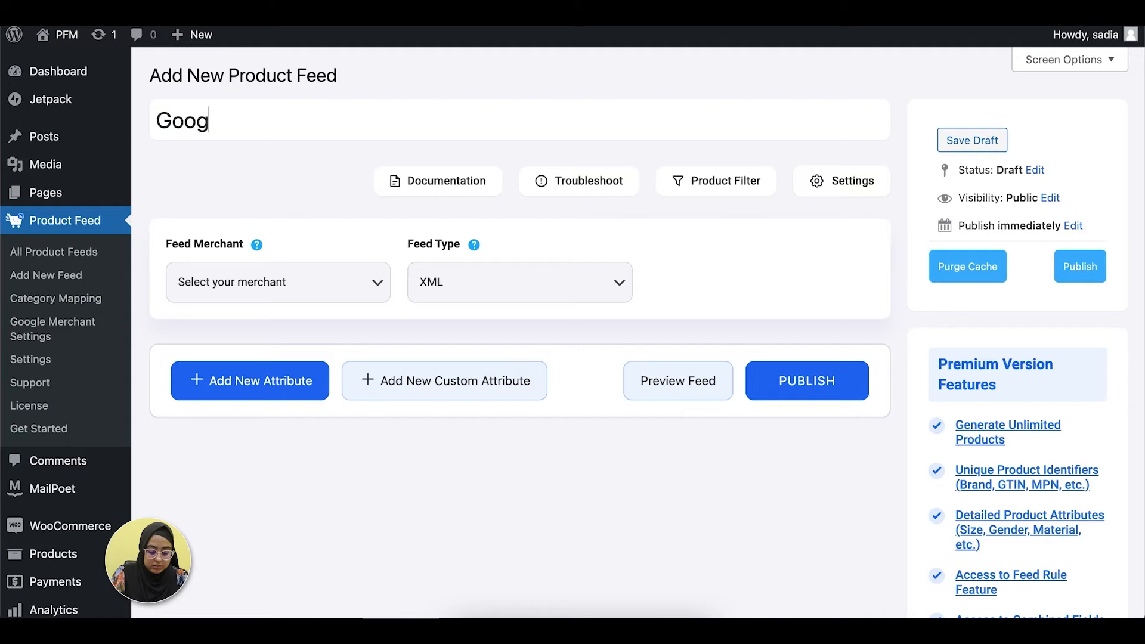
type("le Me")
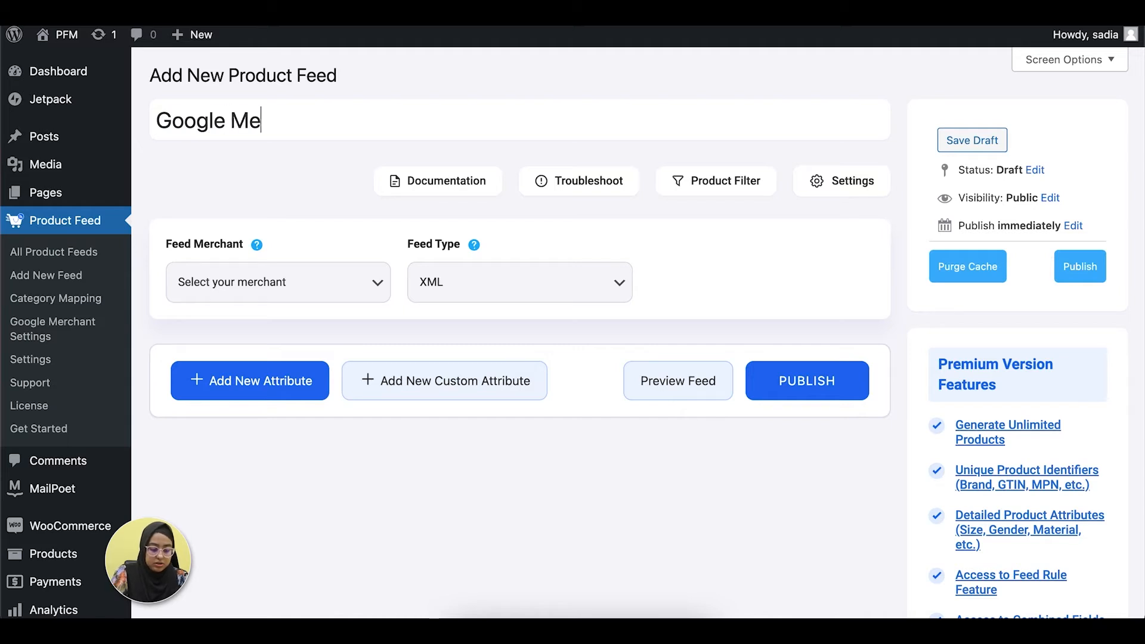
type("rchant")
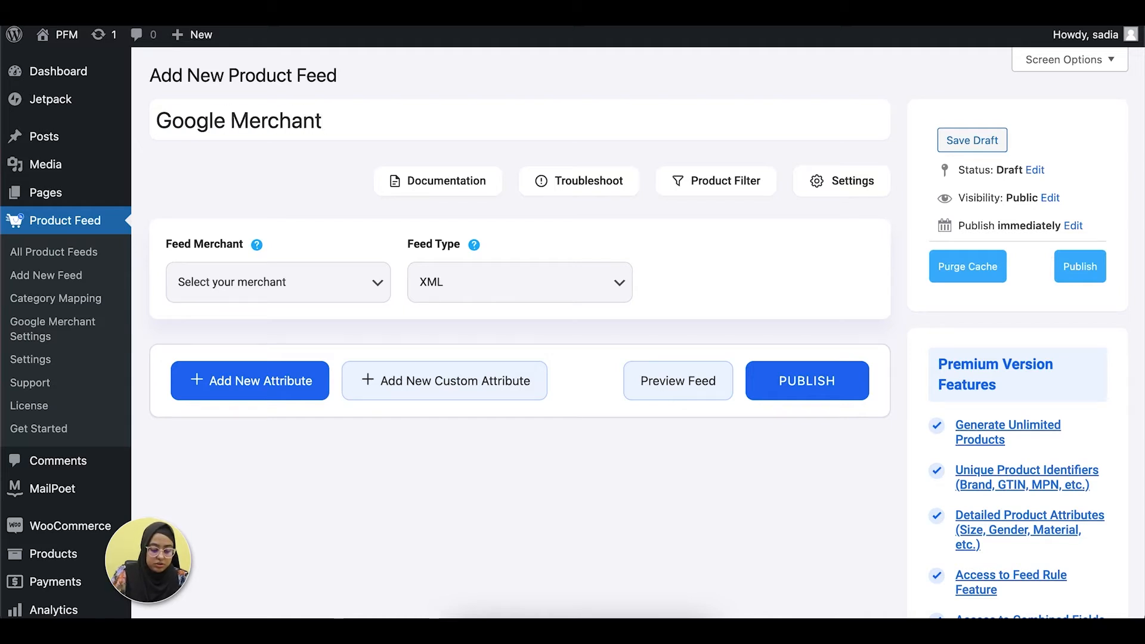
type(" Promotio")
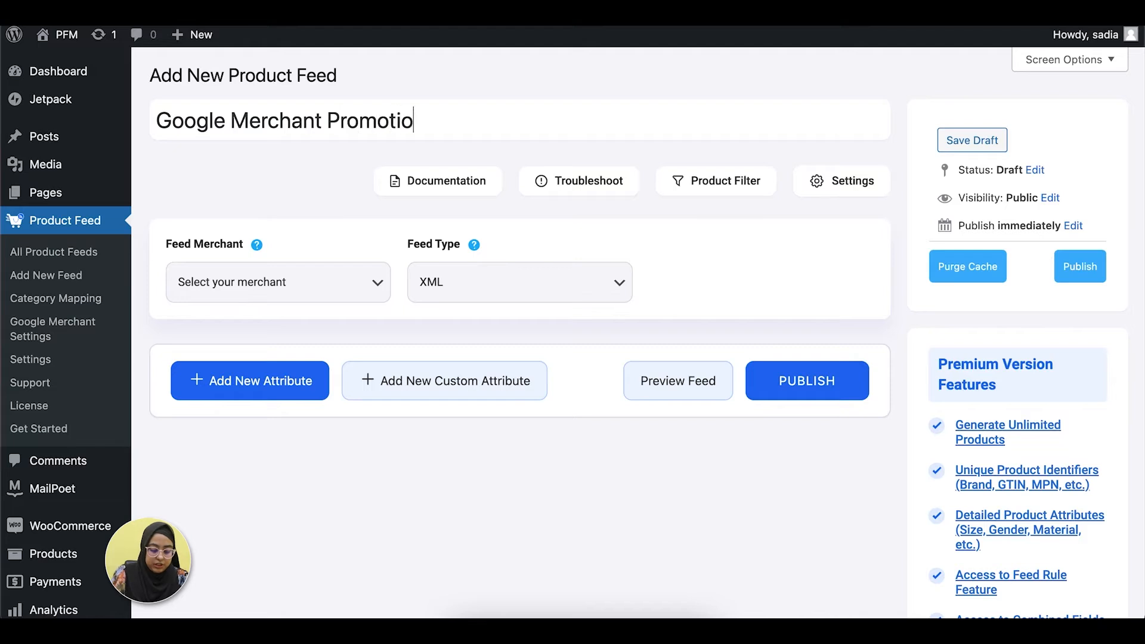
type("n Feed")
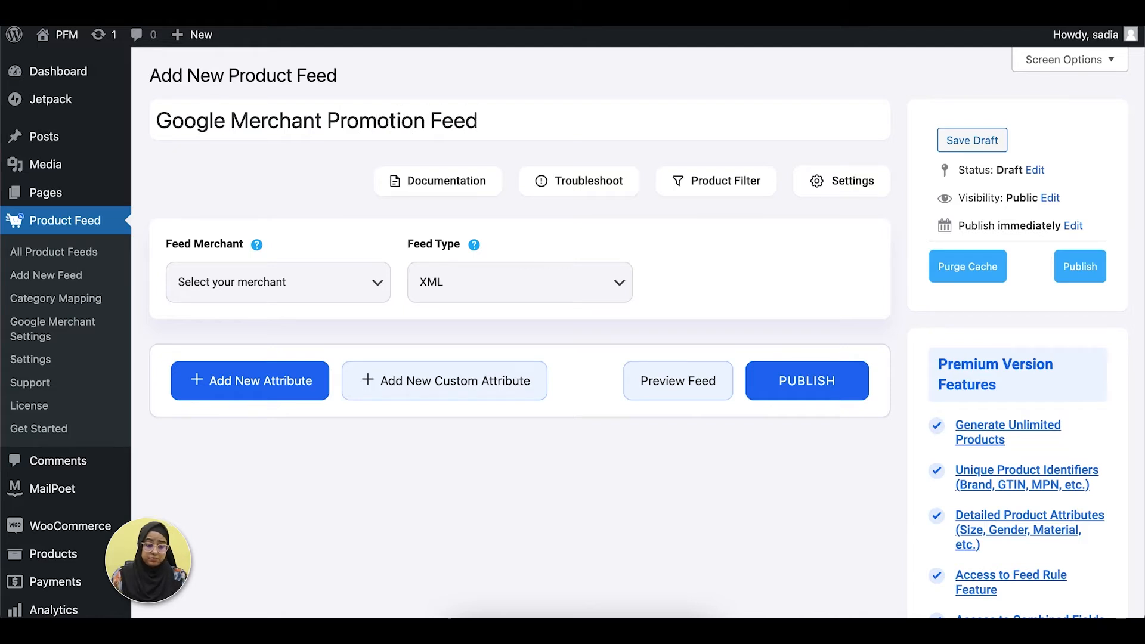
Choose Google Merchant Promotion Feed as the feed's merchant.
left_click(248, 286)
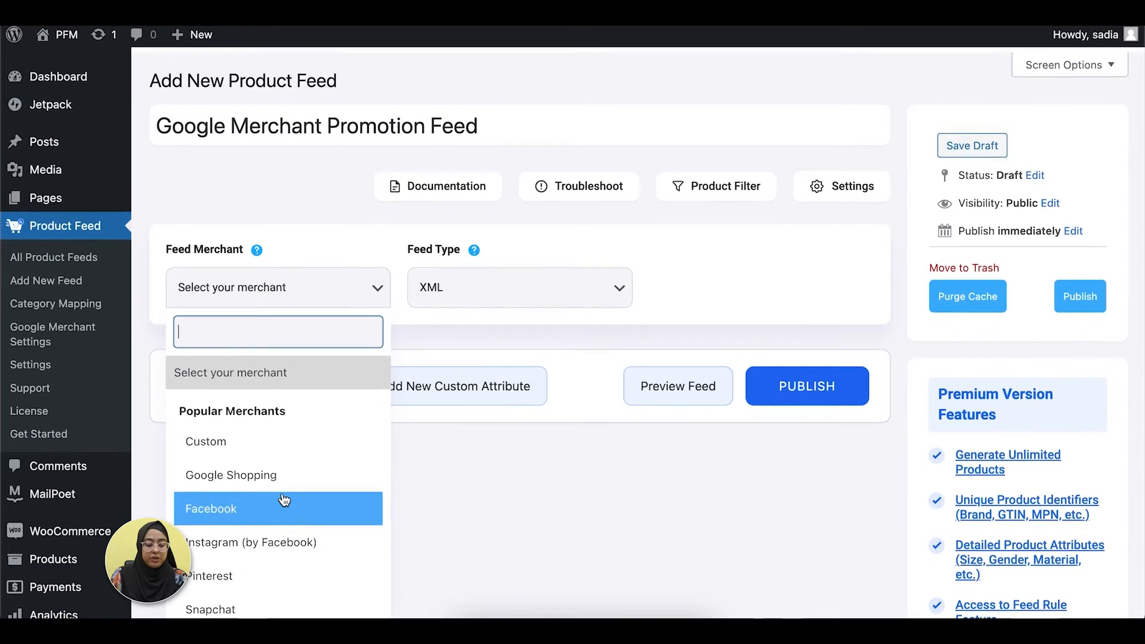
scroll(282, 570, "down", 6)
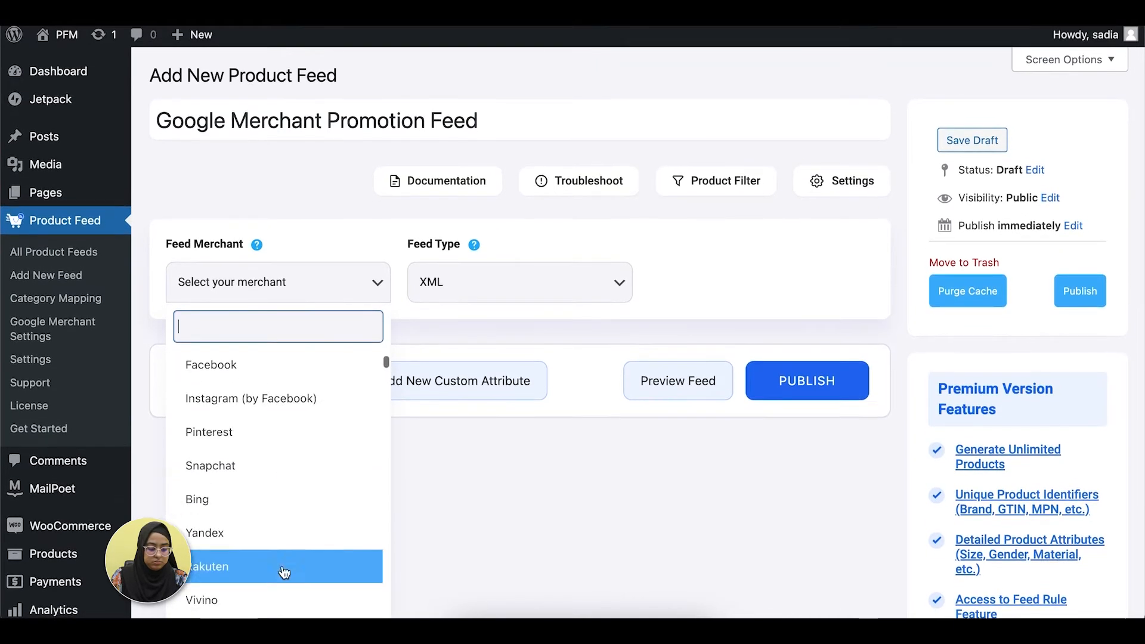
scroll(281, 564, "down", 3)
left_click(276, 532)
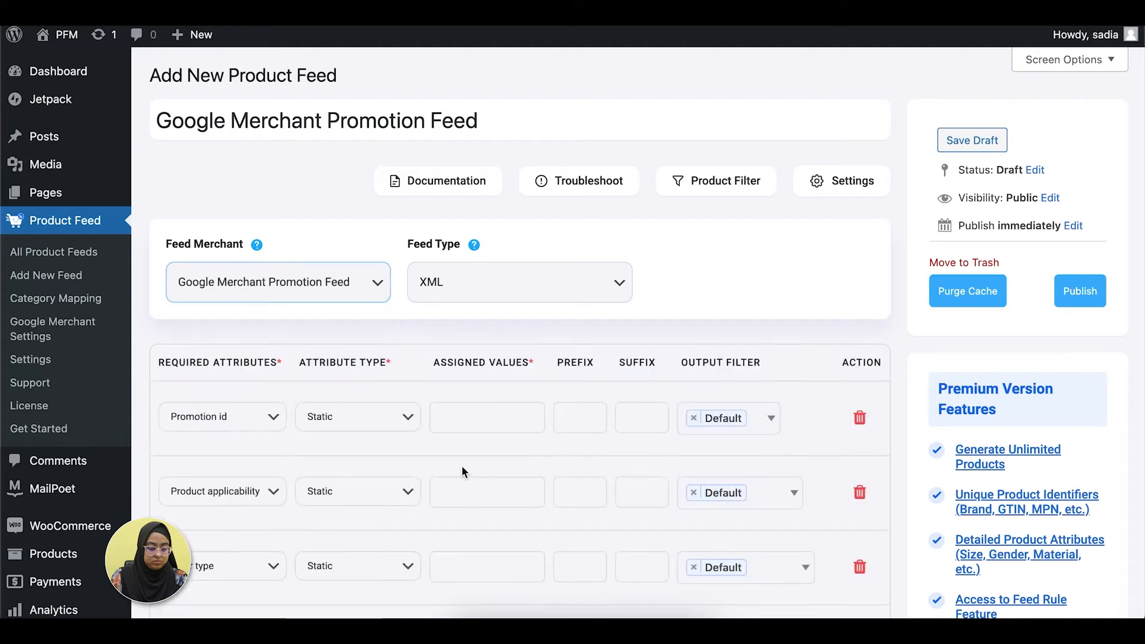
Assign the static value 123 to the Promotion id attribute and all_products to Product applicability.
scroll(461, 466, "down", 5)
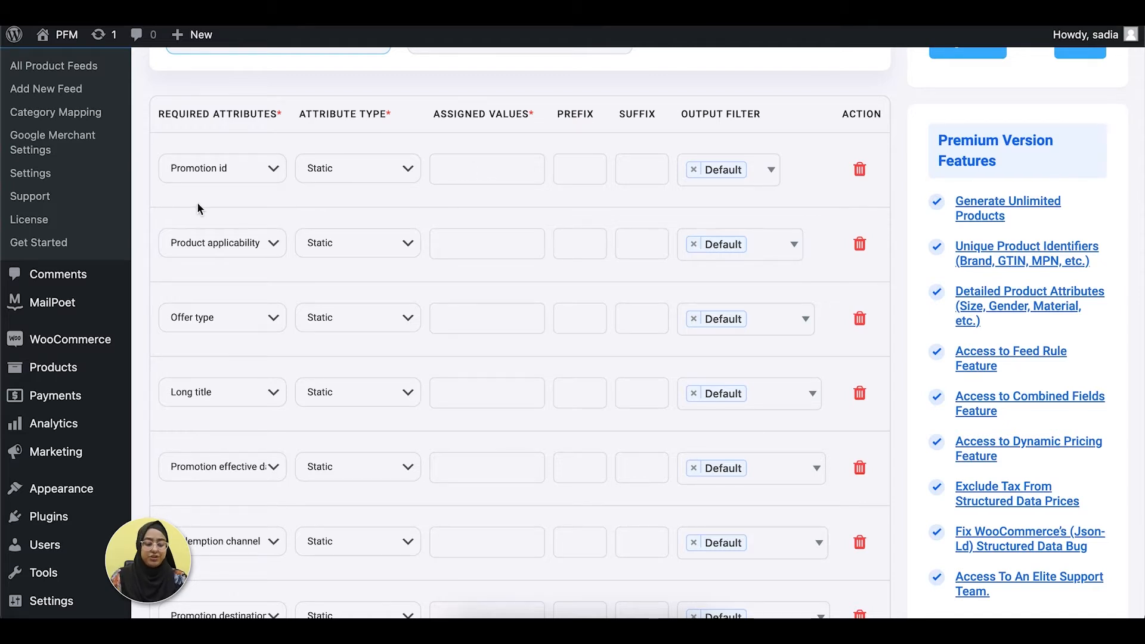
scroll(198, 199, "up", 1)
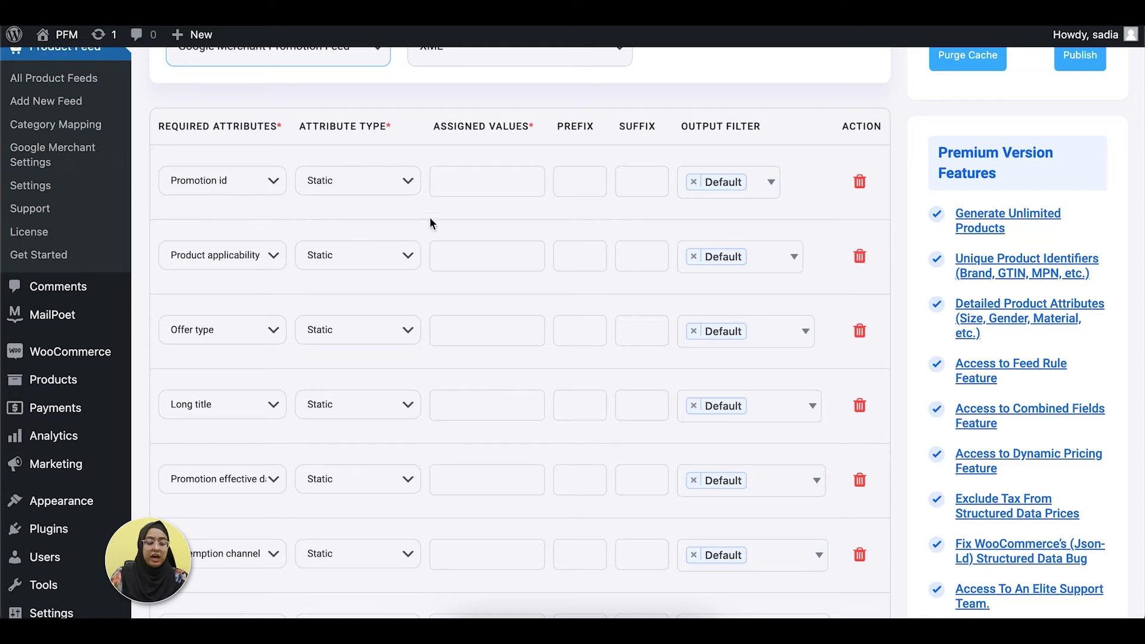
left_click(460, 184)
type("123")
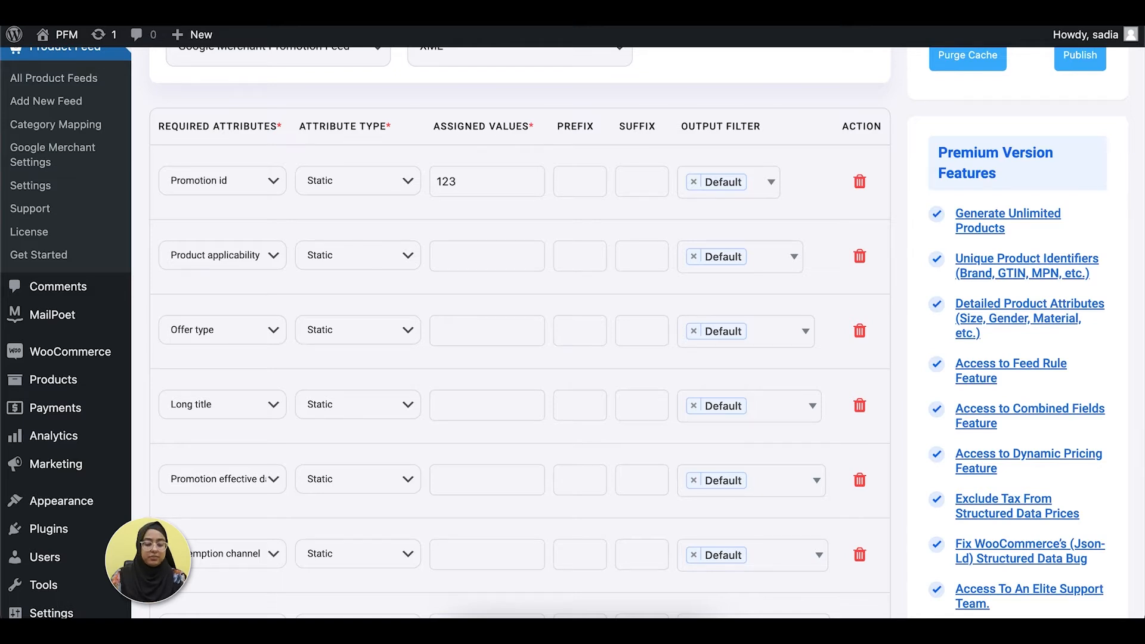
scroll(468, 351, "down", 1)
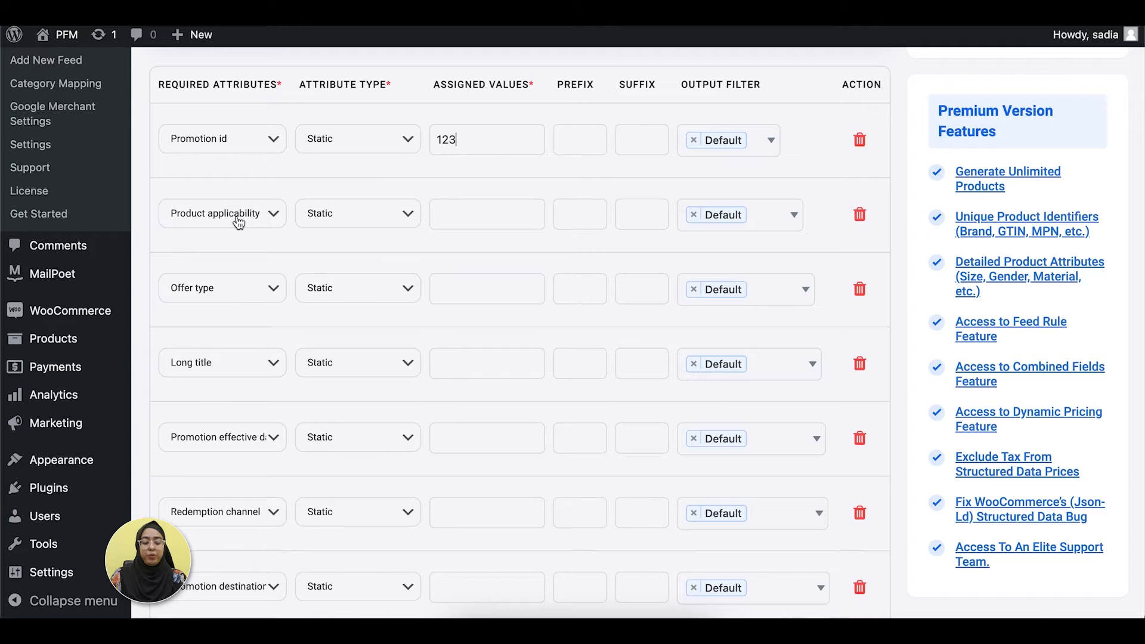
left_click(452, 218)
type("all_products")
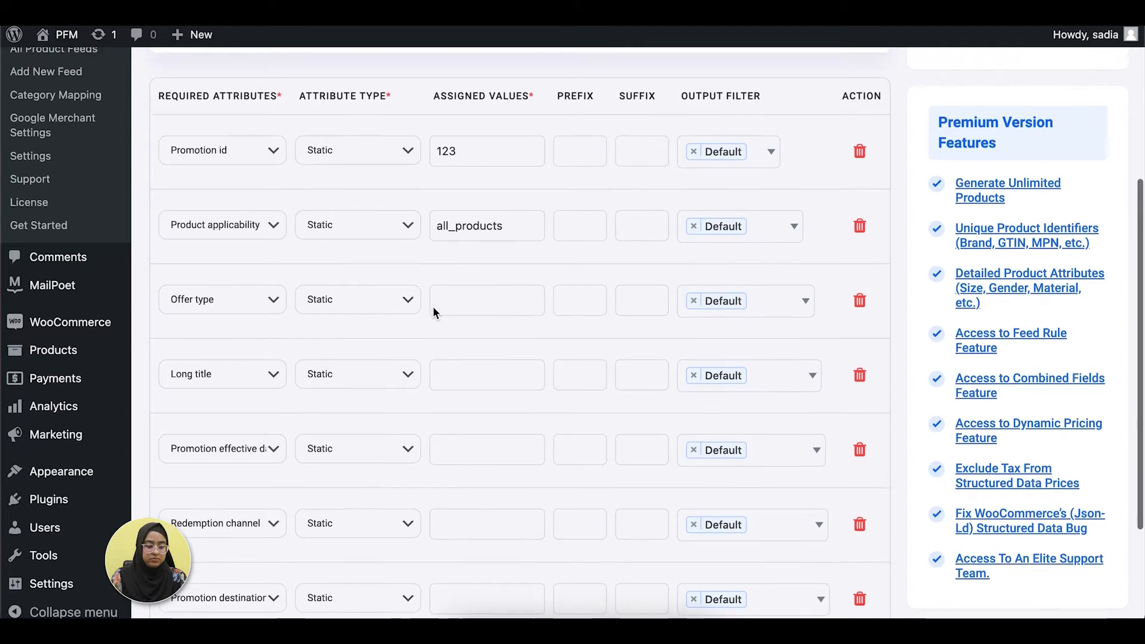
Assign the static value no_code to the Offer type attribute.
scroll(431, 306, "down", 2)
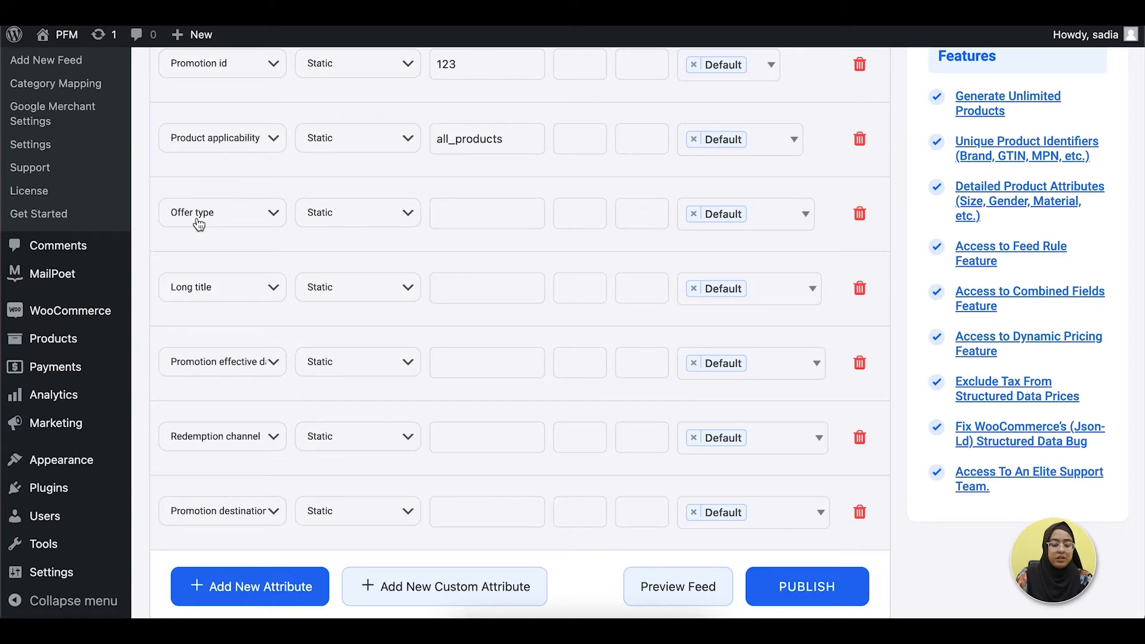
type("no")
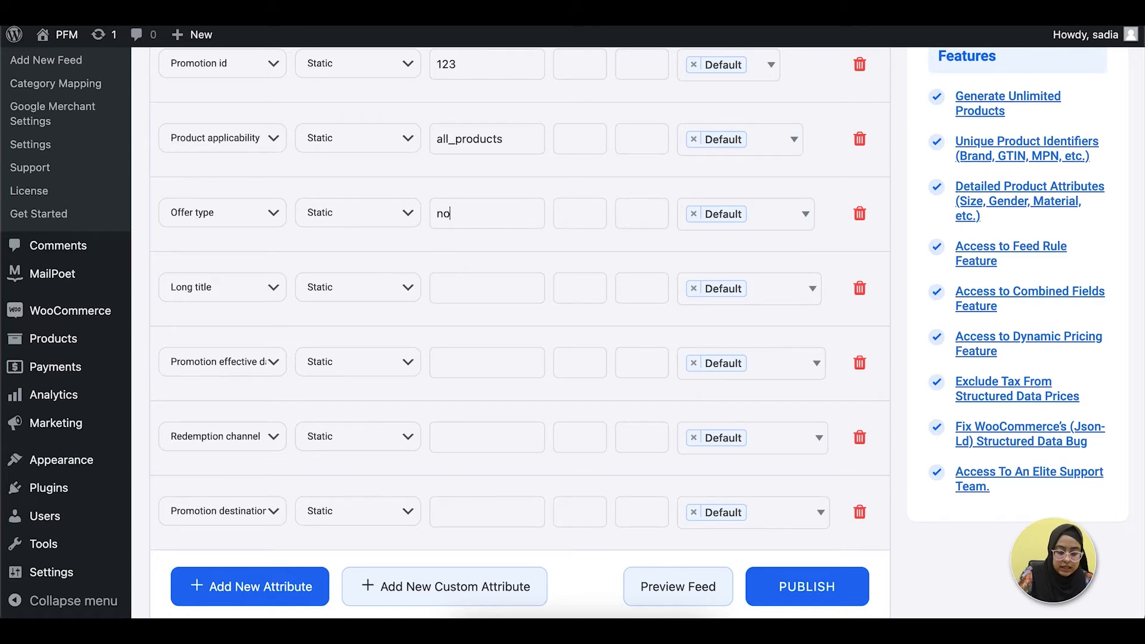
type("_code")
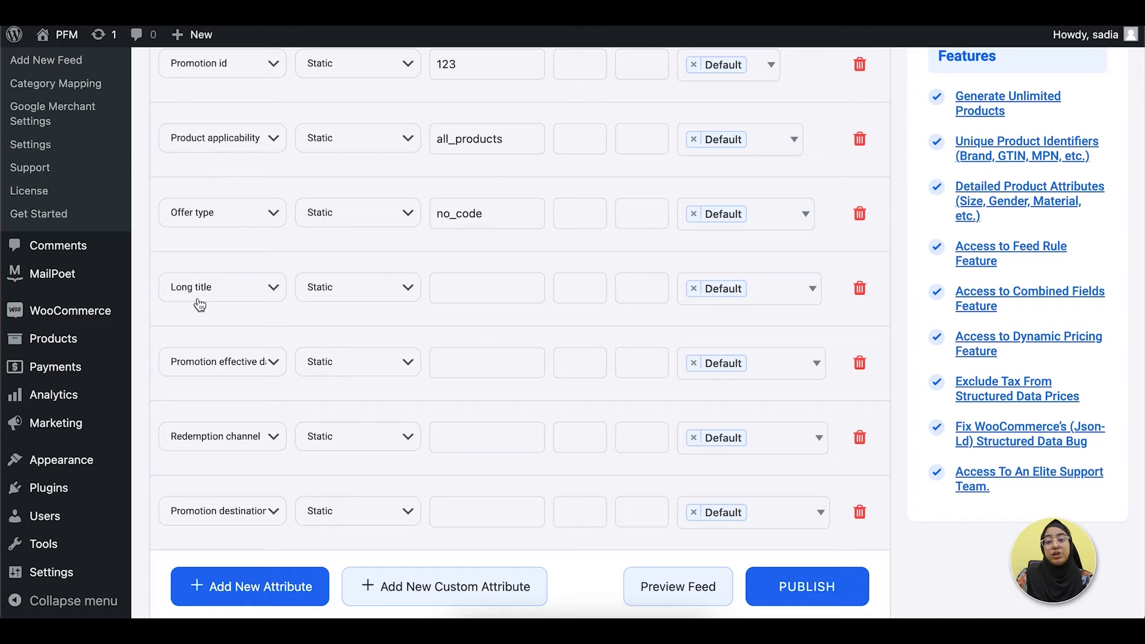
Set the Long title attribute's value to "black friday promotion offer".
left_click(481, 292)
type("black pro")
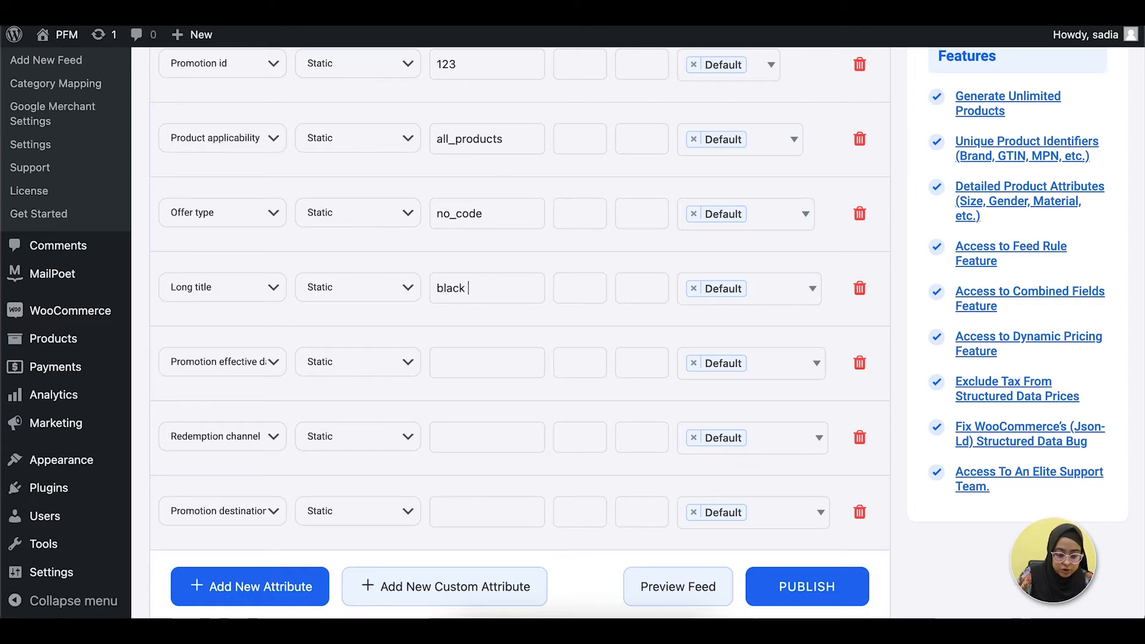
key("BackSpace")
key("BackSpace")
key("BackSpace")
type("friday promotion offer")
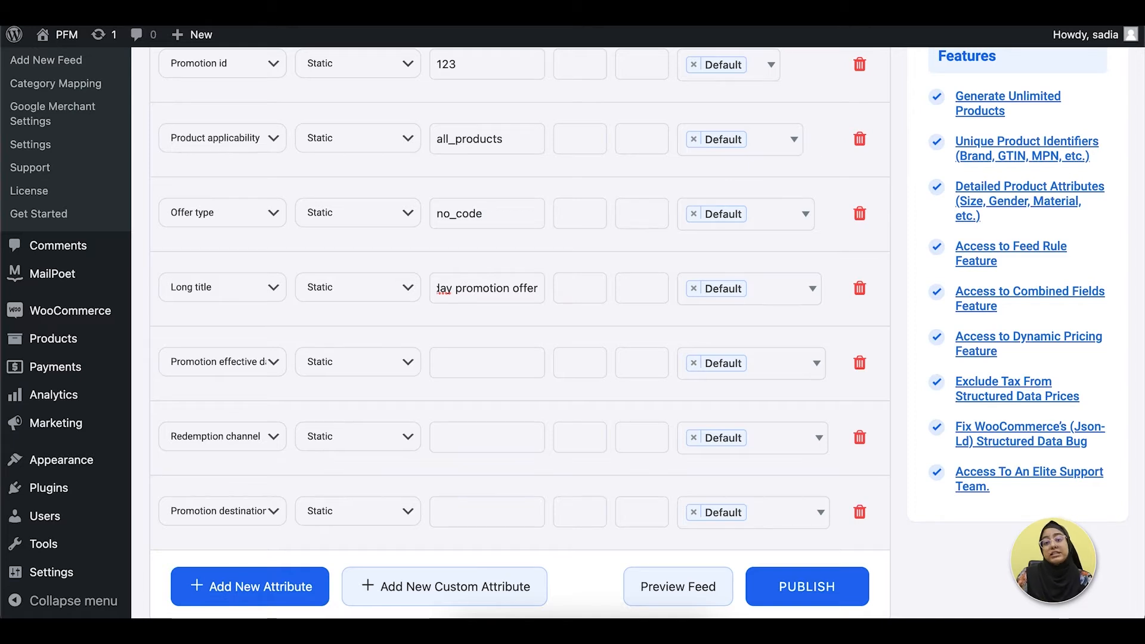
Set the value of the Promotion effective dates attribute to "15 November 2022".
scroll(254, 311, "down", 2)
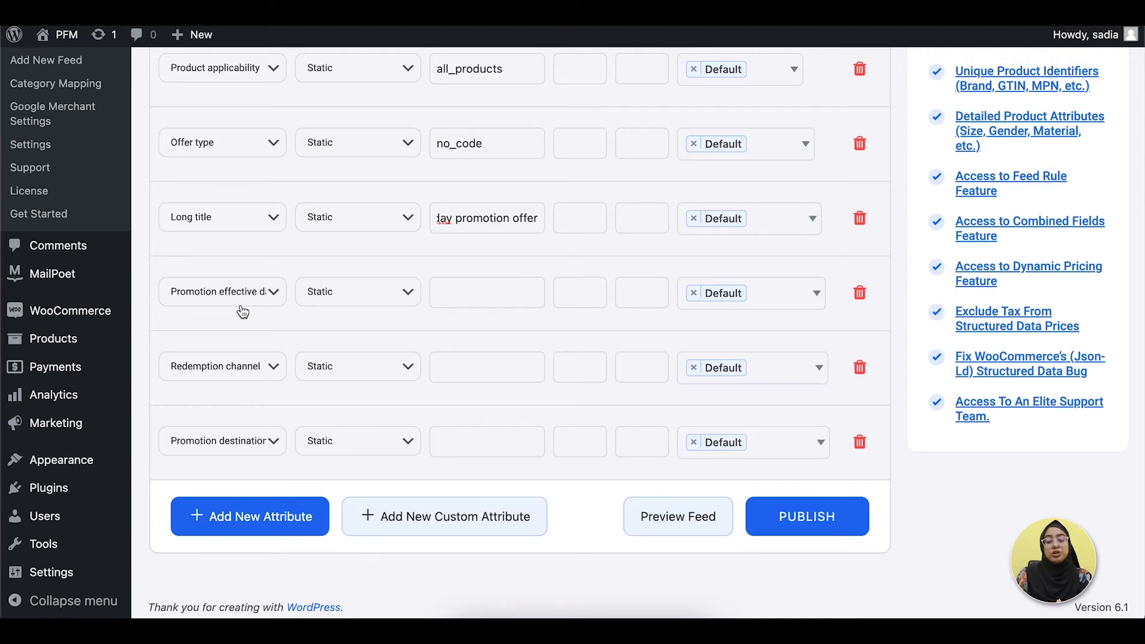
left_click(500, 296)
type("1")
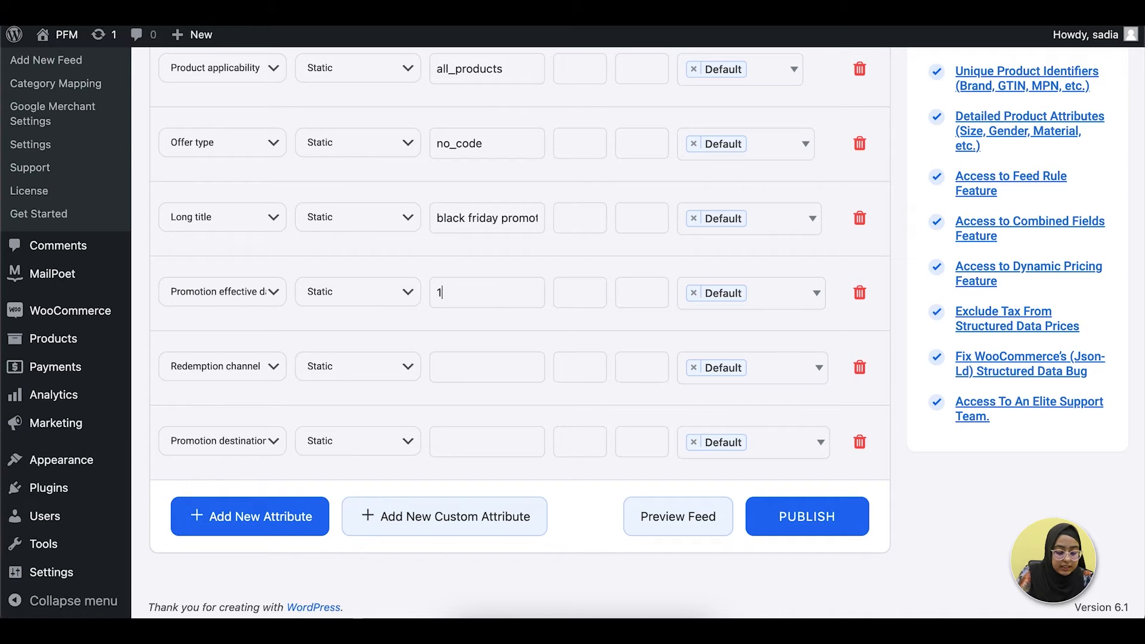
type("5 November 2022")
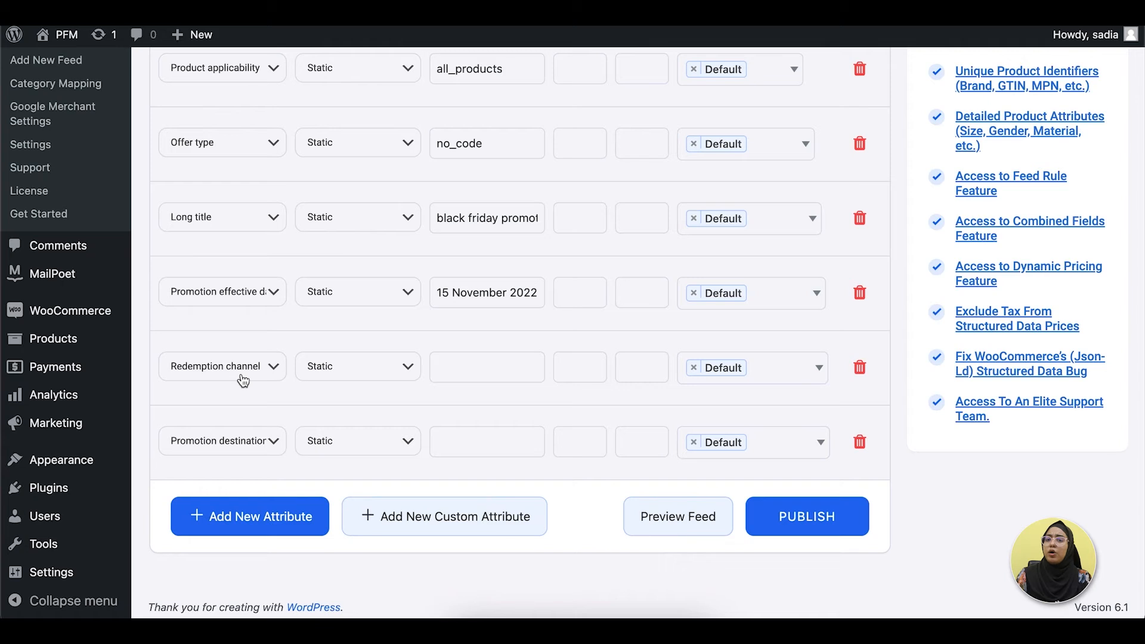
Assign the value online to the Redemption channel attribute and free_listings to Promotion destination.
left_click(460, 370)
type("online")
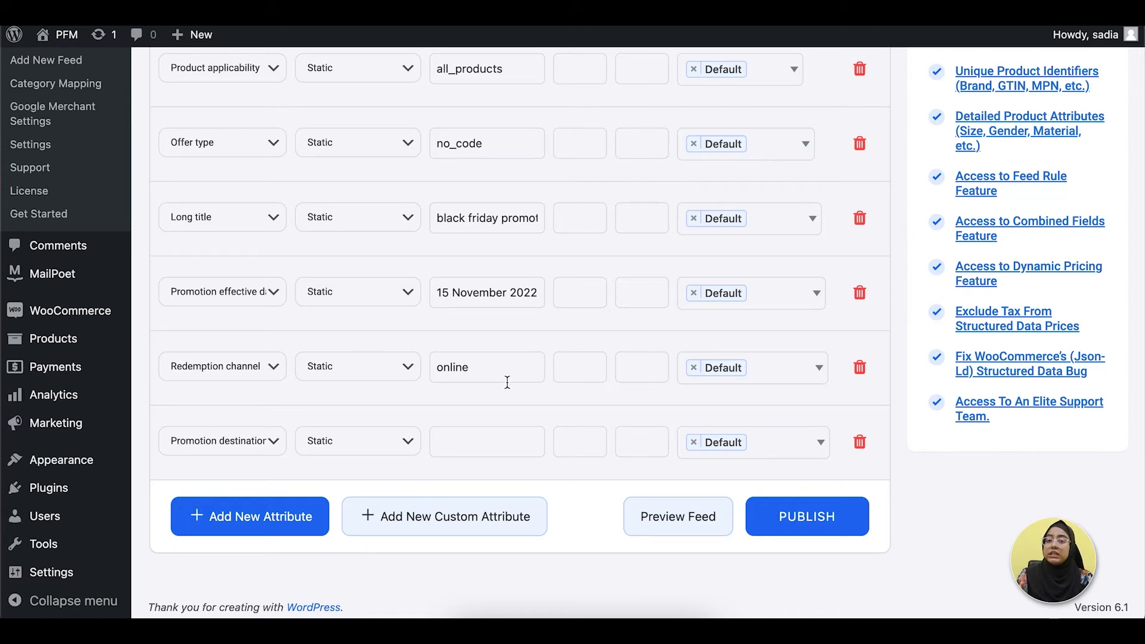
scroll(506, 381, "up", 1)
scroll(489, 370, "down", 1)
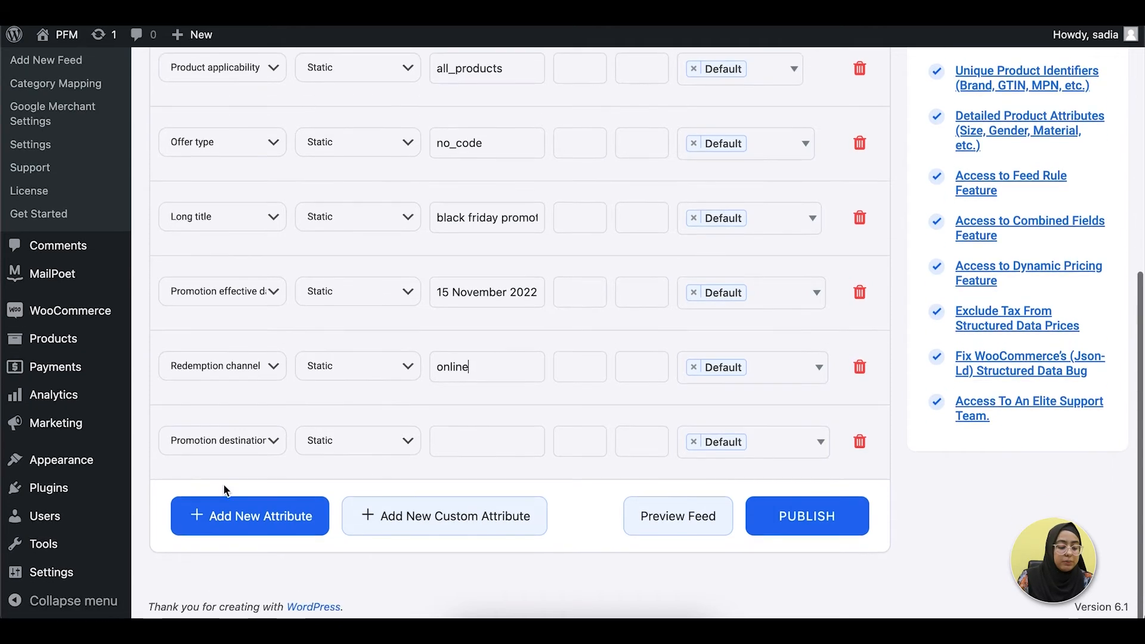
left_click(455, 440)
type("free_listings")
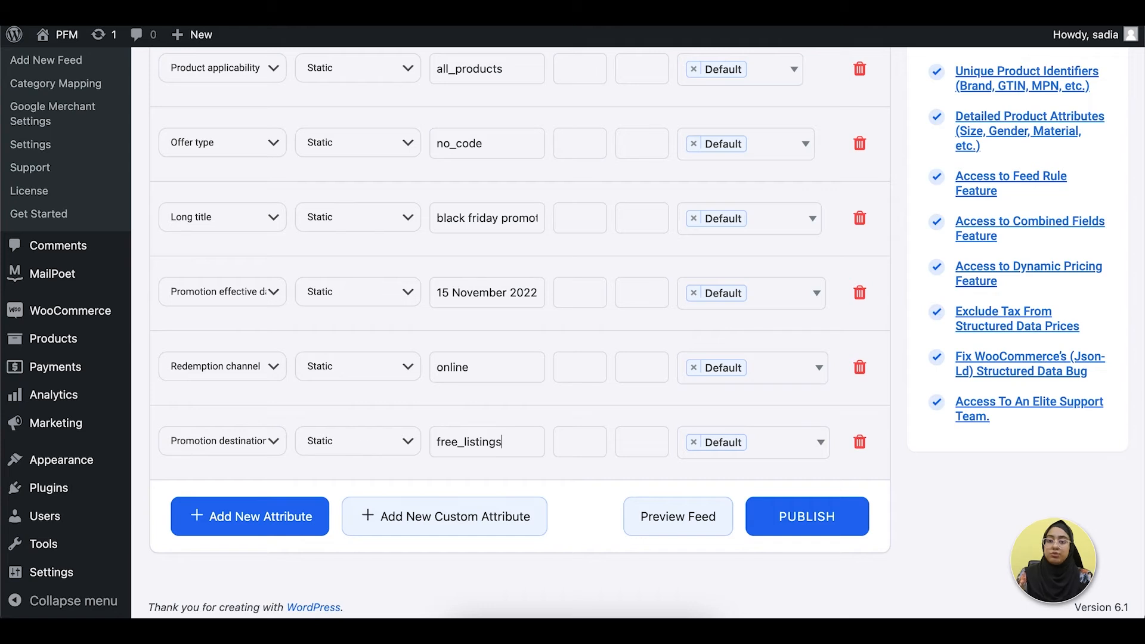
left_click(267, 517)
left_click(265, 511)
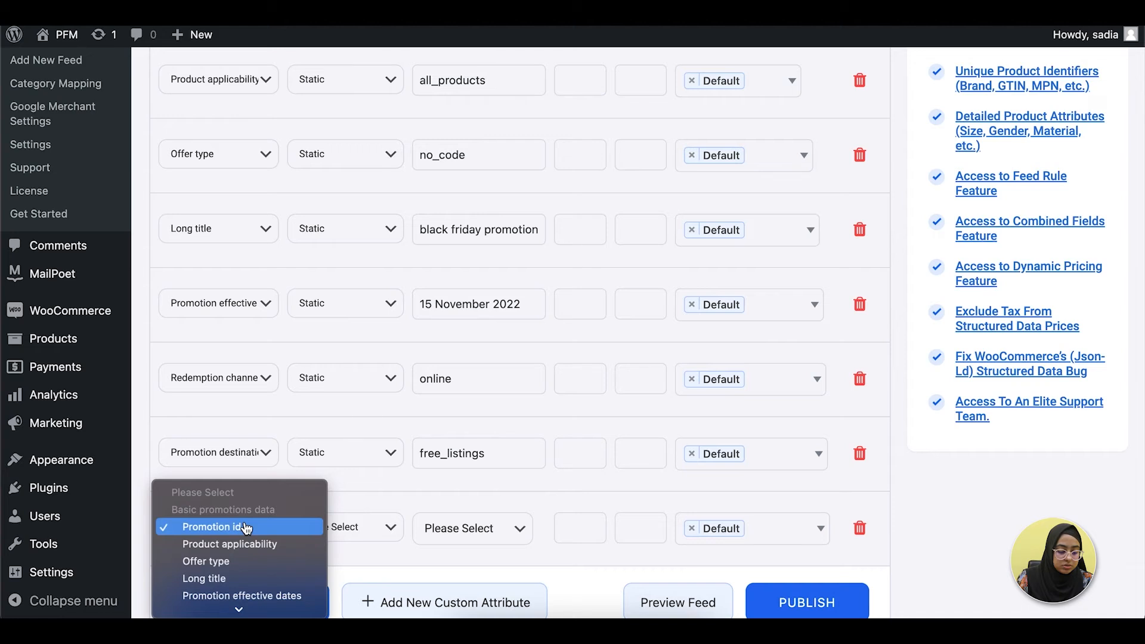
left_click(395, 571)
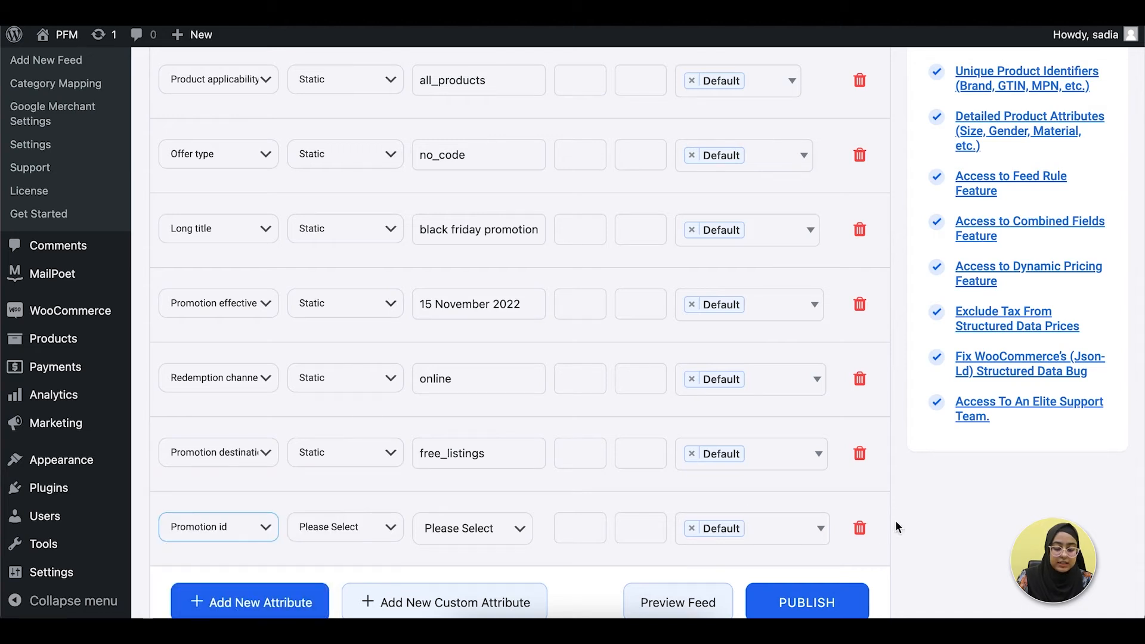
left_click(859, 528)
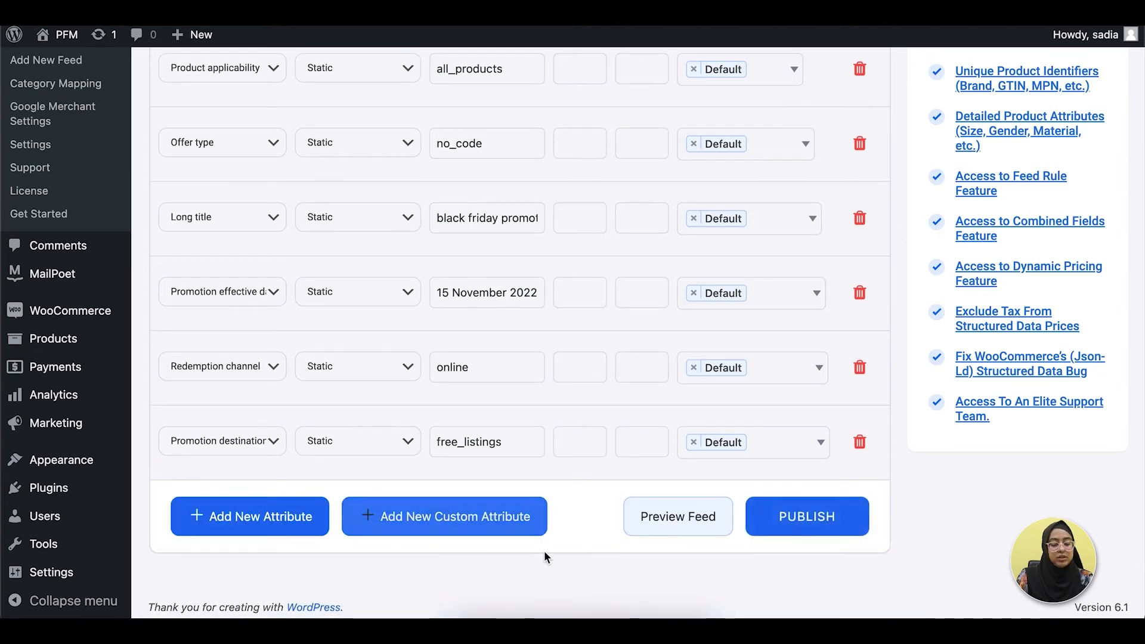
Review the feed's generation and product inclusion settings as well as its product filter options.
scroll(554, 554, "down", 1)
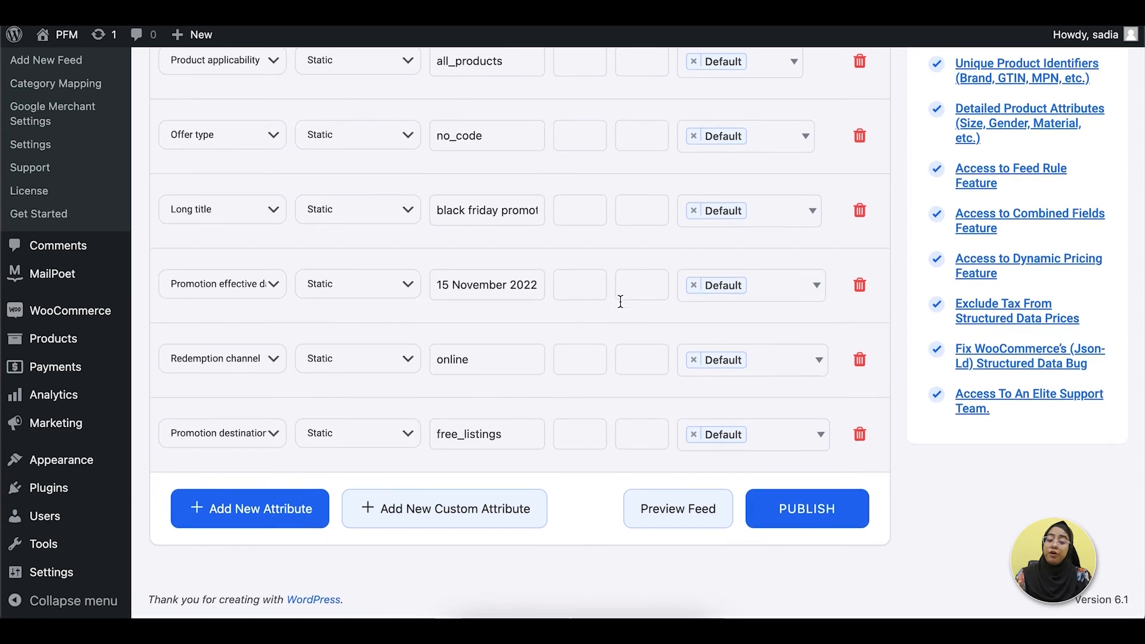
scroll(620, 301, "up", 8)
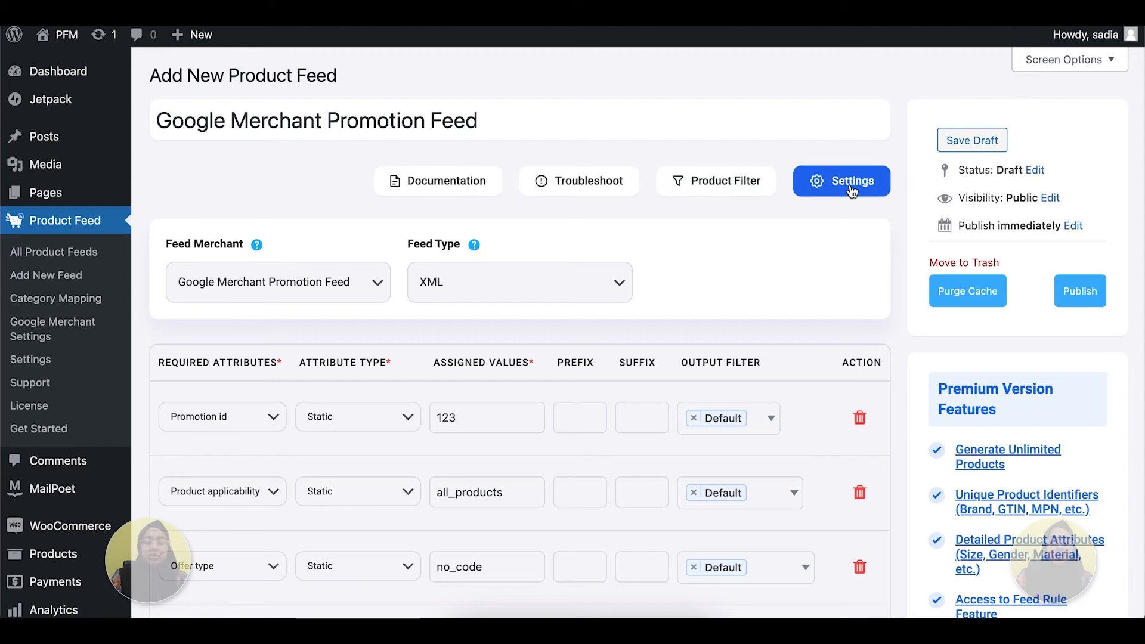
left_click(852, 189)
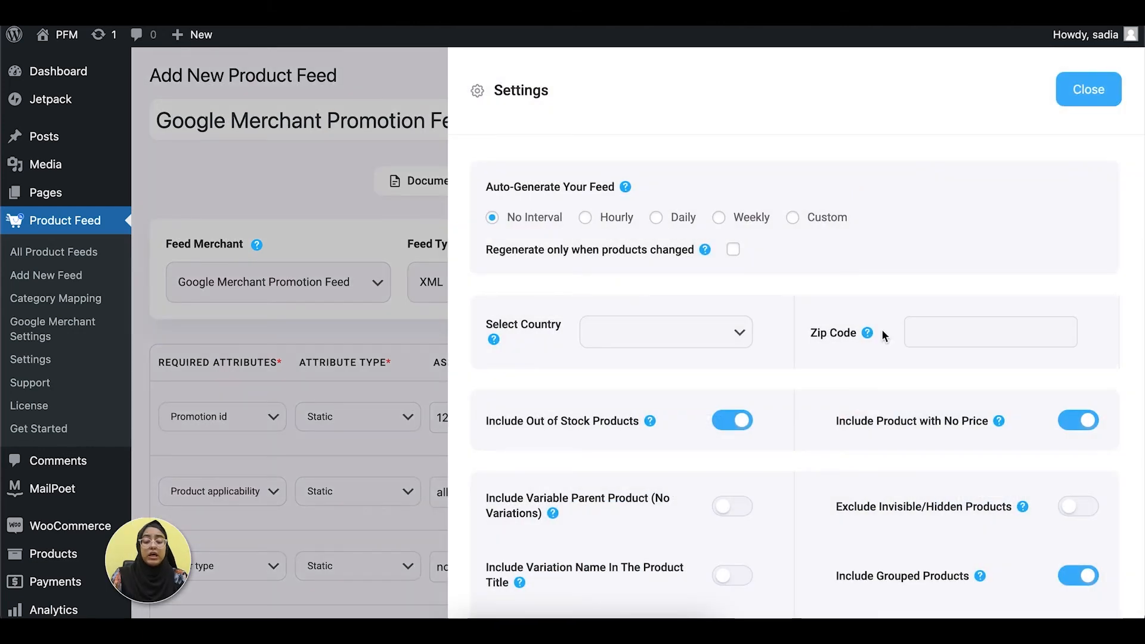
scroll(883, 335, "down", 3)
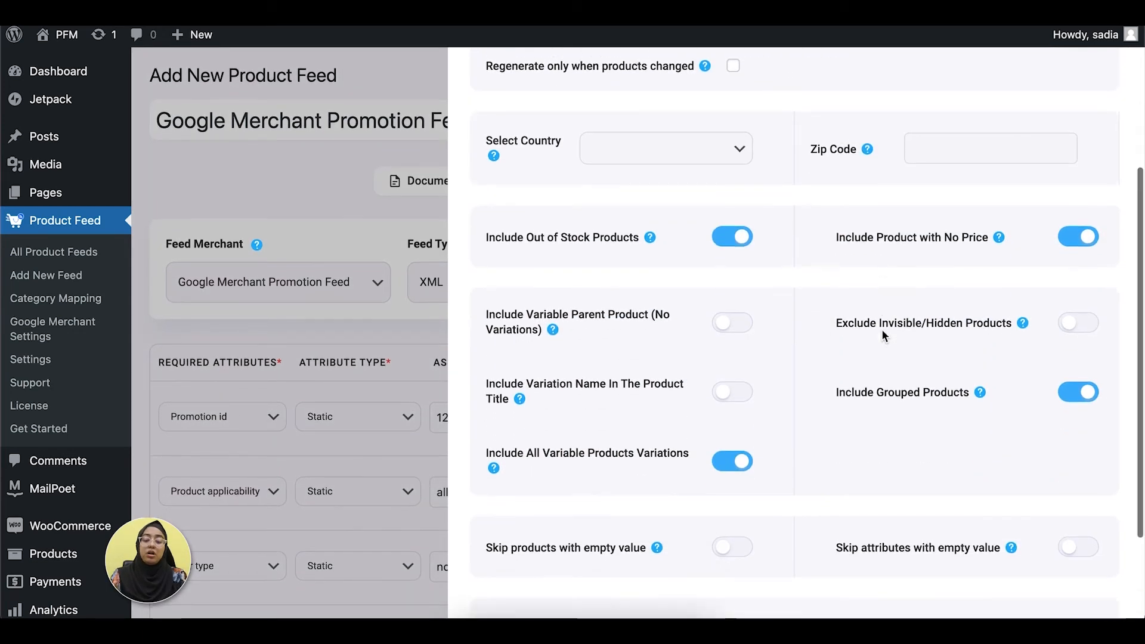
scroll(881, 327, "down", 2)
scroll(882, 328, "up", 5)
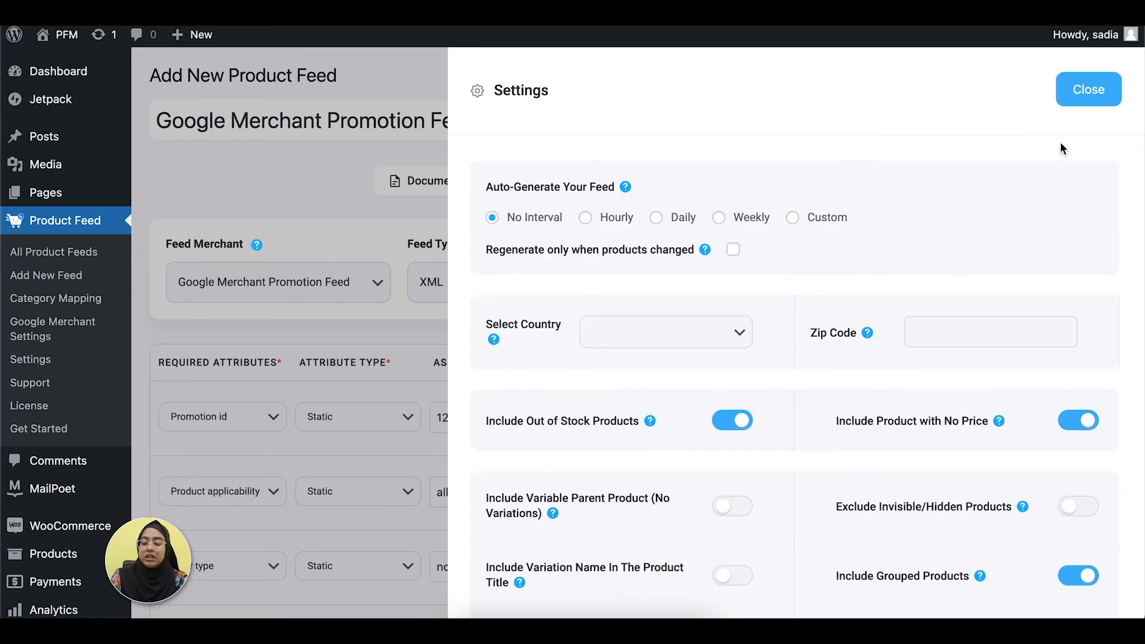
left_click(1088, 91)
left_click(738, 191)
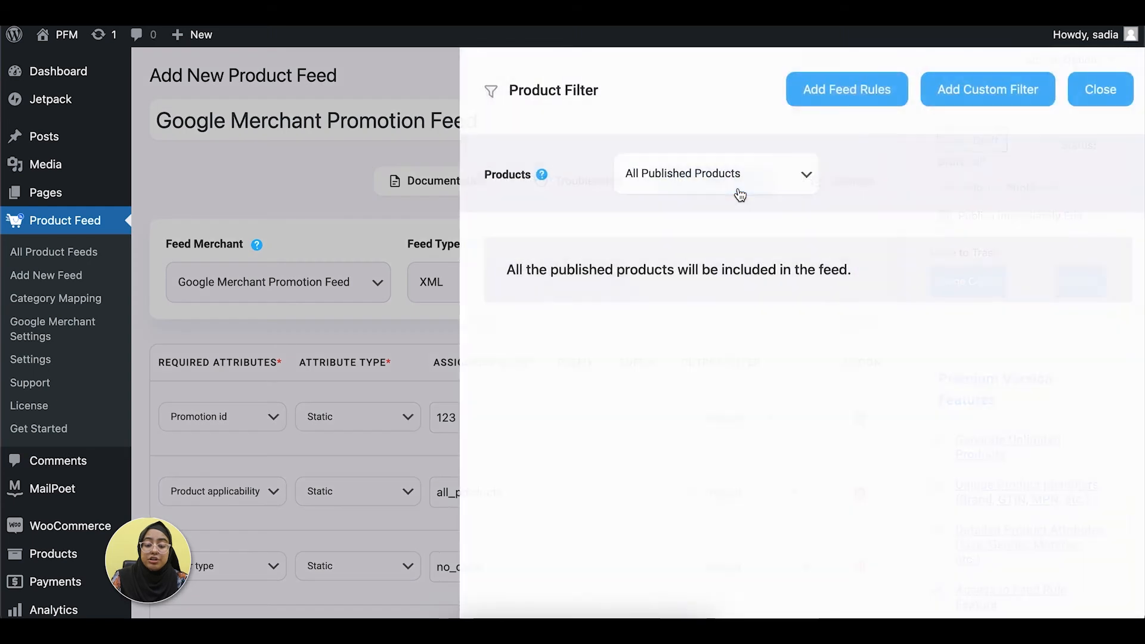
left_click(1093, 97)
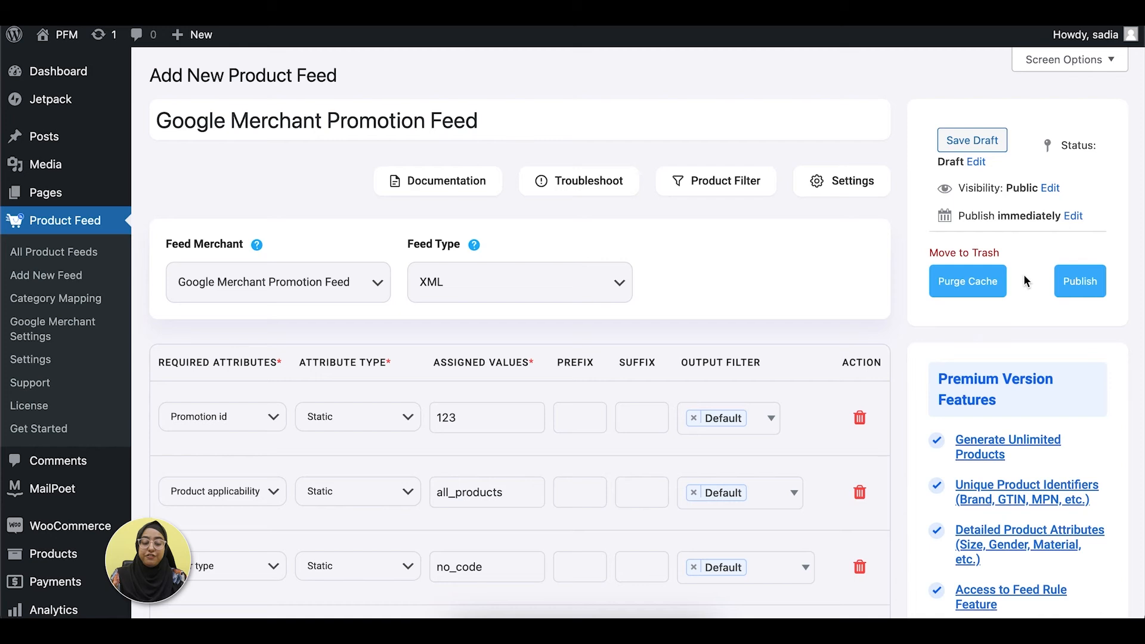
Publish the promotion feed and view its generated XML file to examine the items' attributes.
left_click(1082, 292)
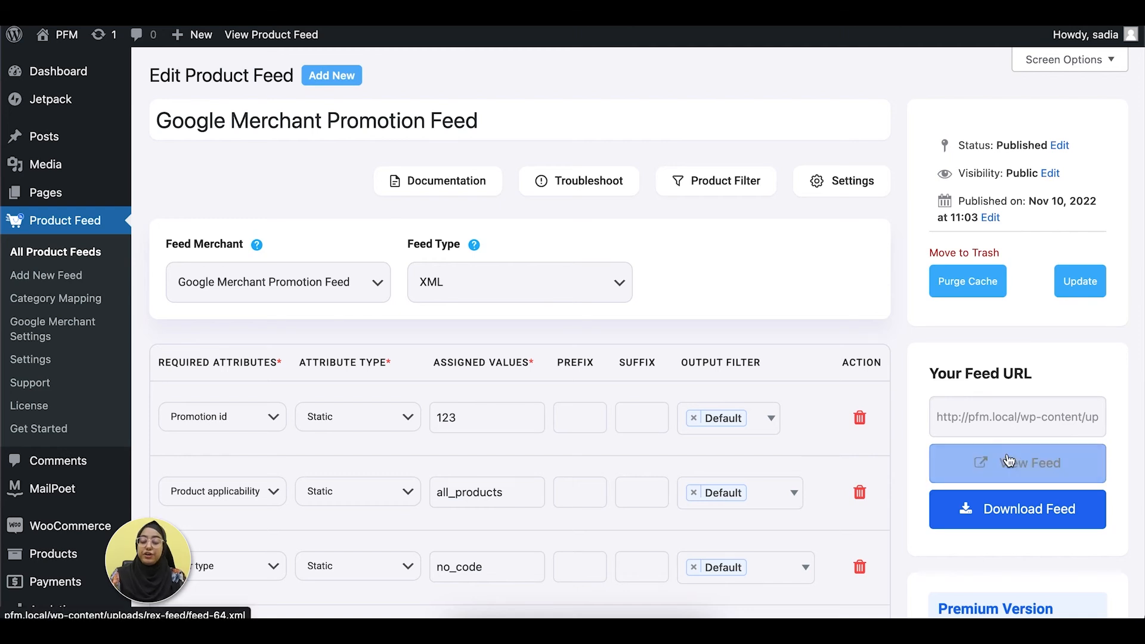
left_click(1006, 413)
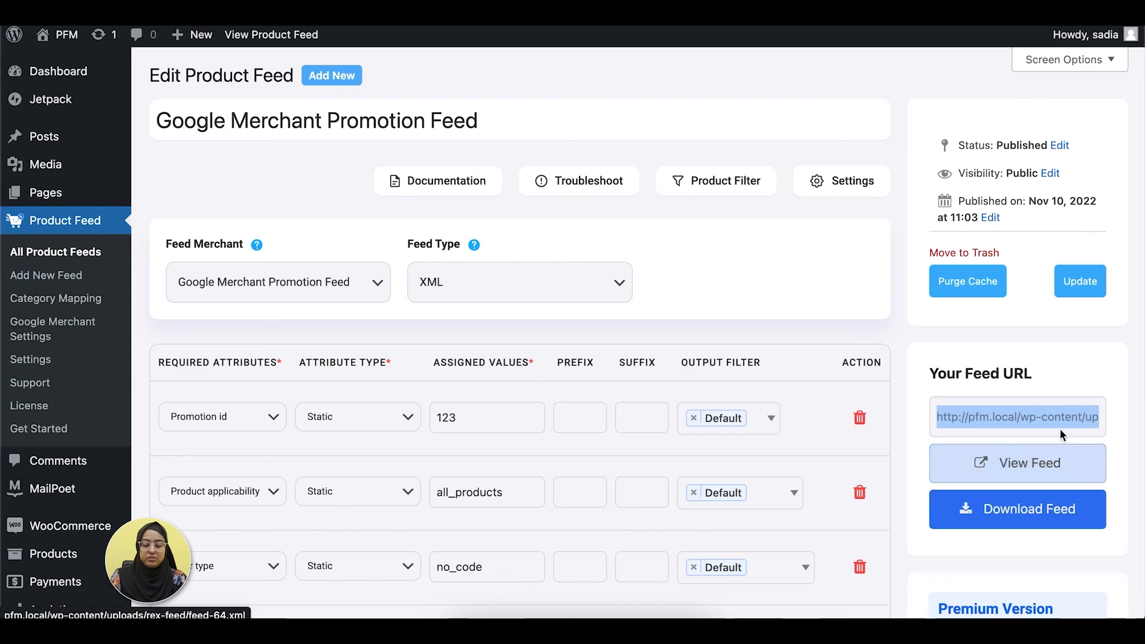
left_click(1044, 471)
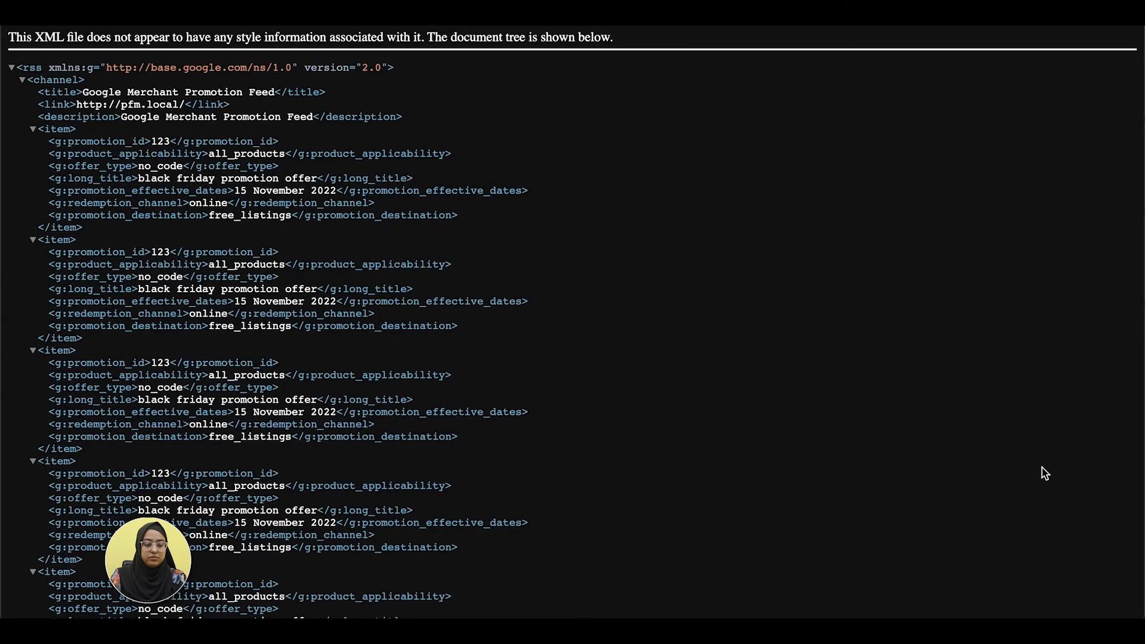
scroll(1044, 473, "down", 3)
scroll(1045, 473, "down", 15)
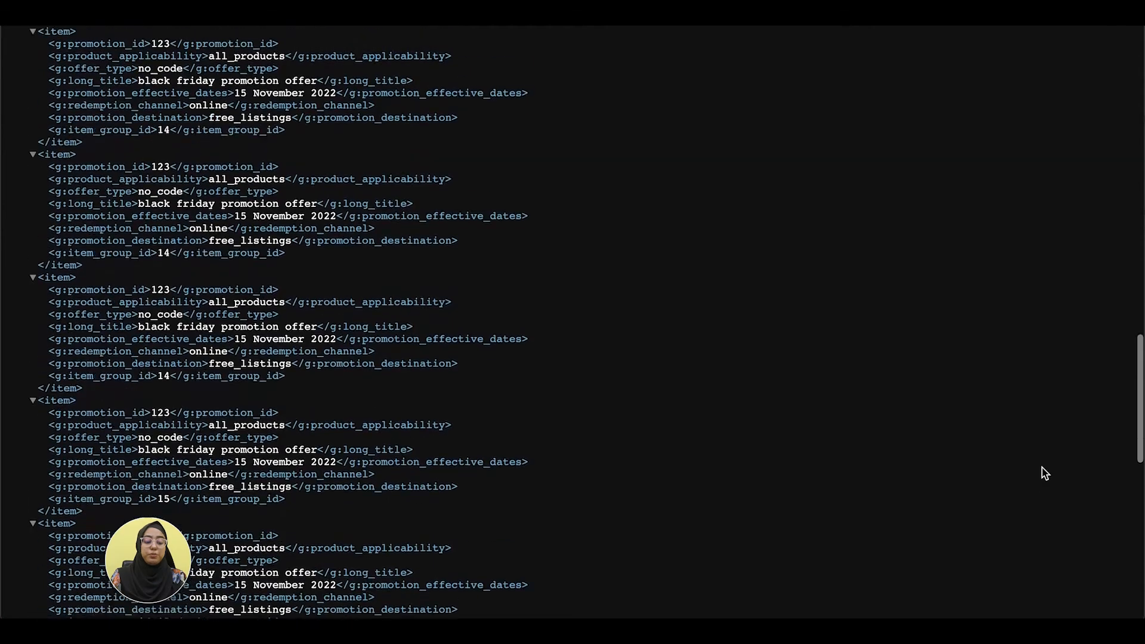